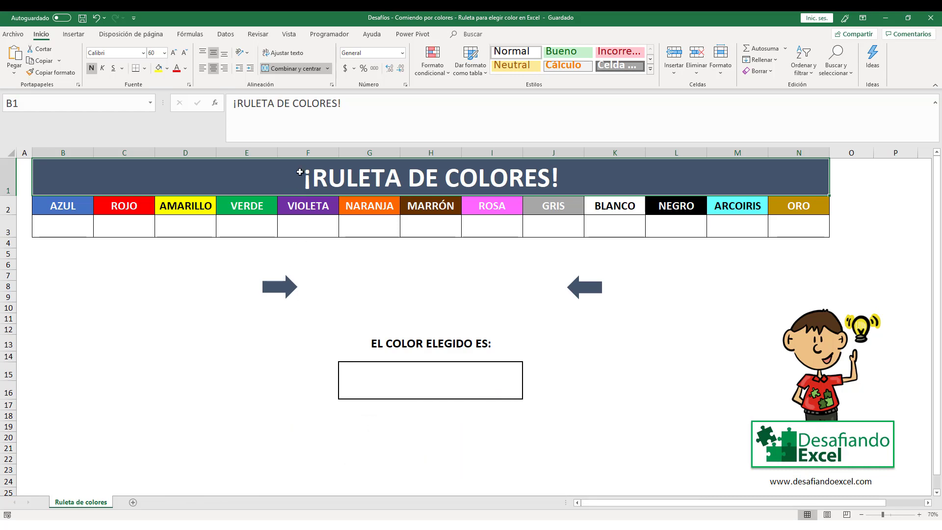
- Switch to the Programador tab above the Ruleta de colores sheet
{"action": "left_click", "coordinate": [325, 35]}
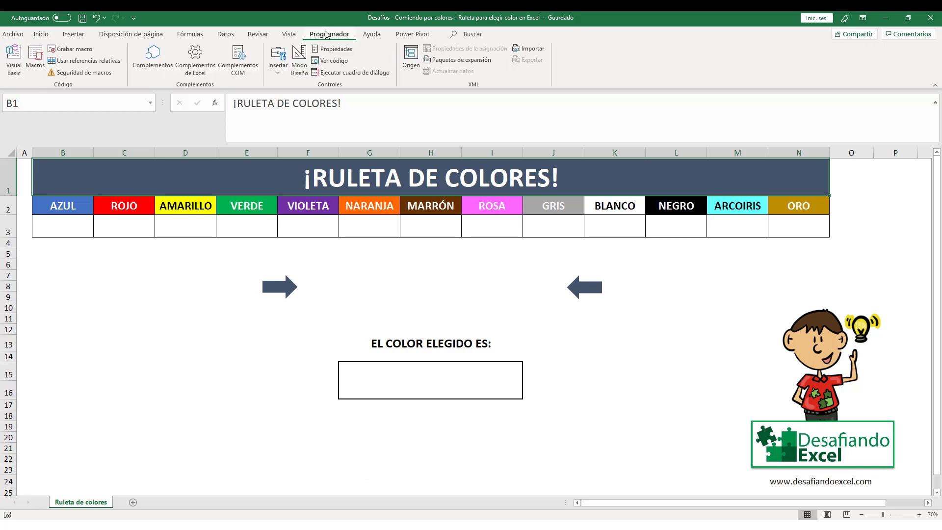
- In the Visual Basic editor, insert a new module Módulo1 via Hoja1's Insertar > Módulo
{"action": "left_click", "coordinate": [17, 55]}
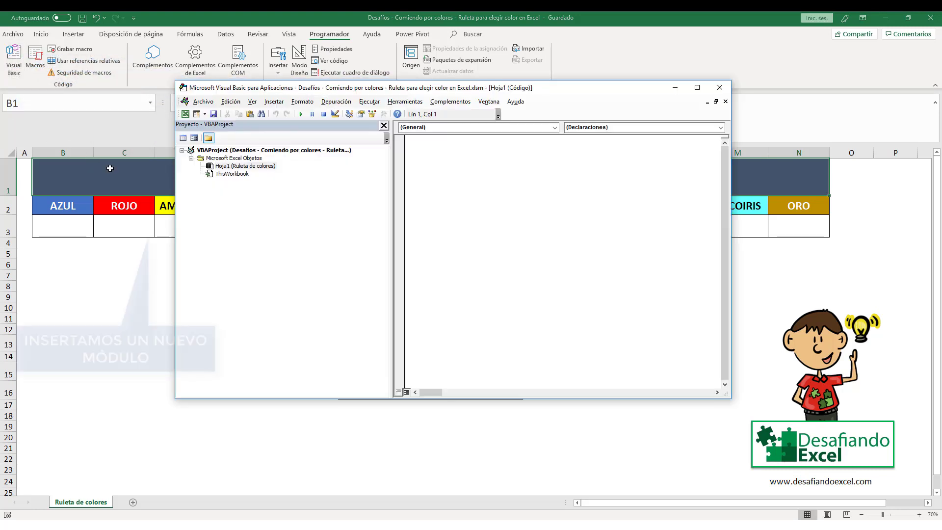
{"action": "right_click", "coordinate": [230, 167]}
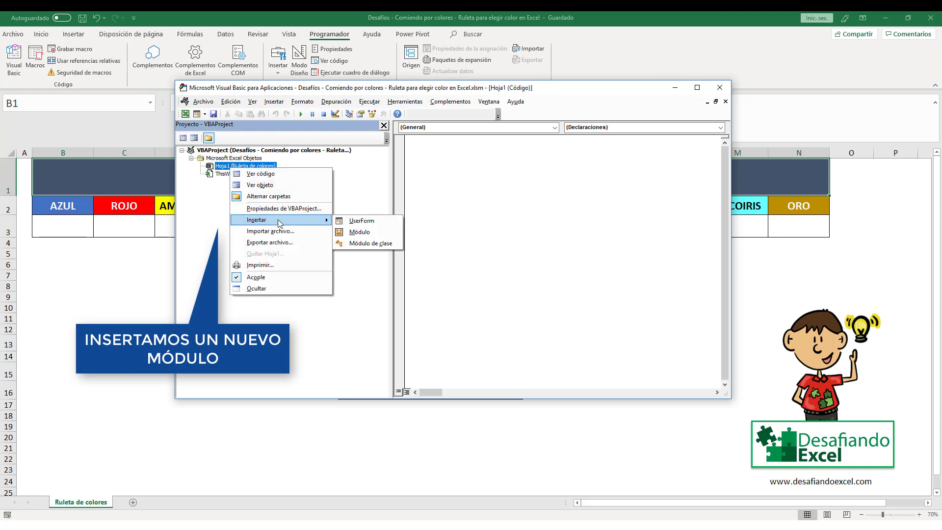
{"action": "mouse_move", "coordinate": [280, 219]}
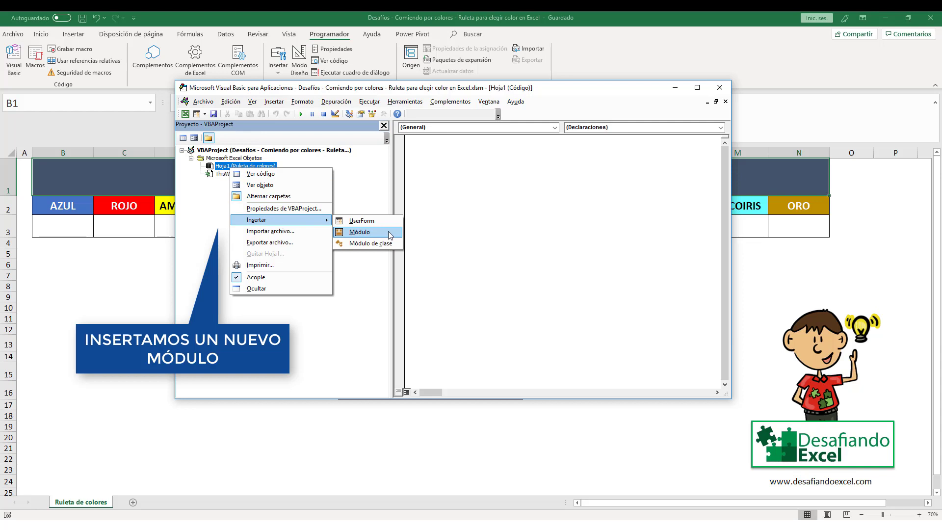
{"action": "left_click", "coordinate": [390, 234]}
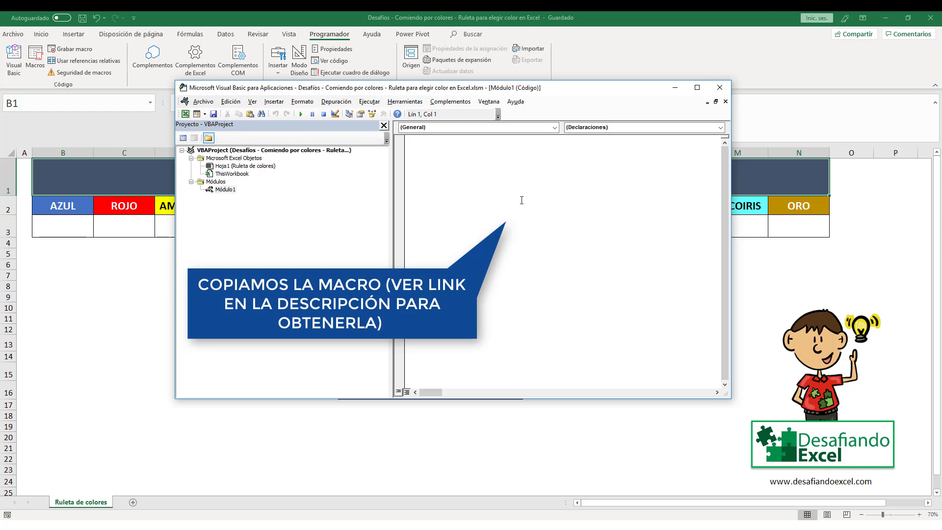
- Paste the roulette macro with its Delay2 routine into Módulo1, save, and close the editor
{"action": "key", "text": "ctrl+v"}
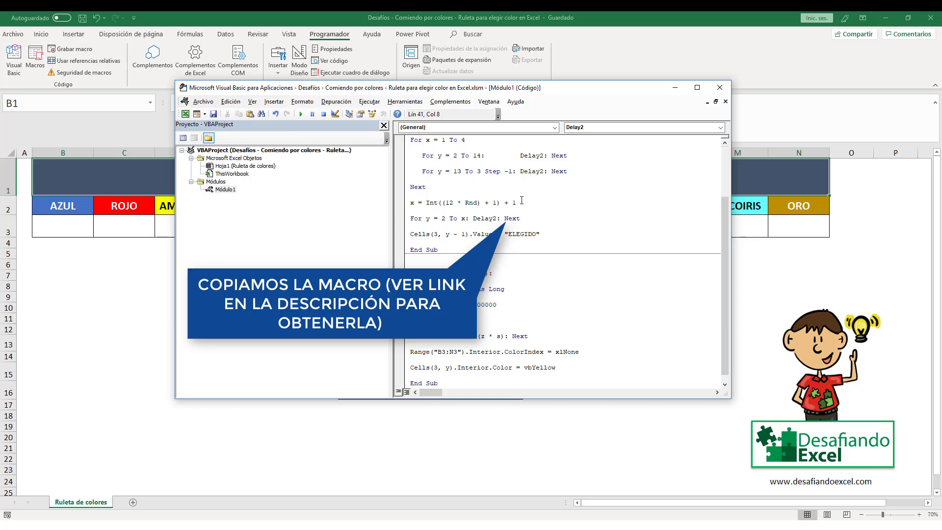
{"action": "left_click", "coordinate": [214, 115]}
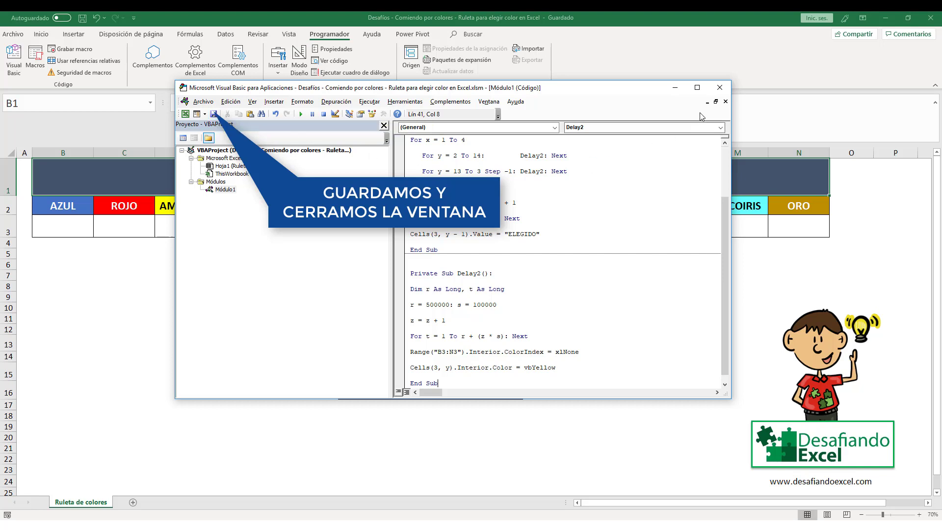
{"action": "left_click", "coordinate": [719, 87]}
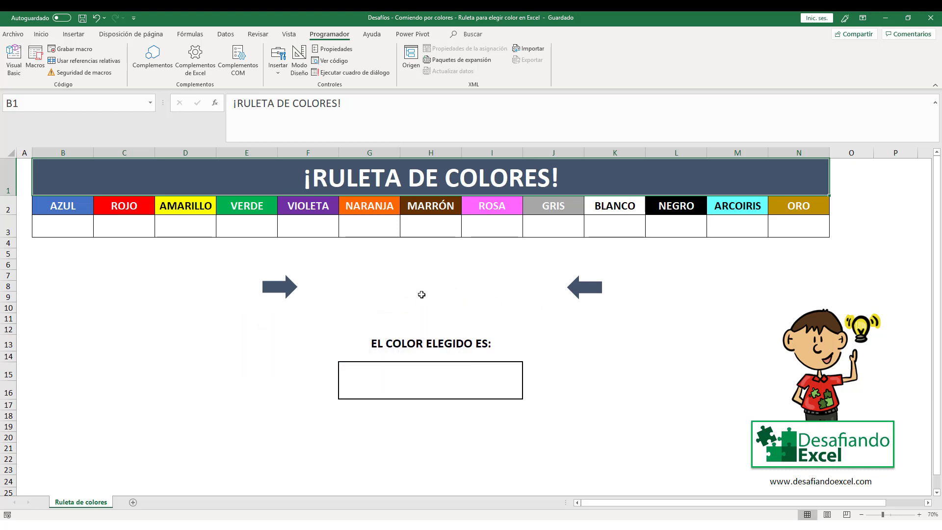
- Draw a form-control button between the two arrows and assign it the Sorteo macro
{"action": "left_click", "coordinate": [278, 73]}
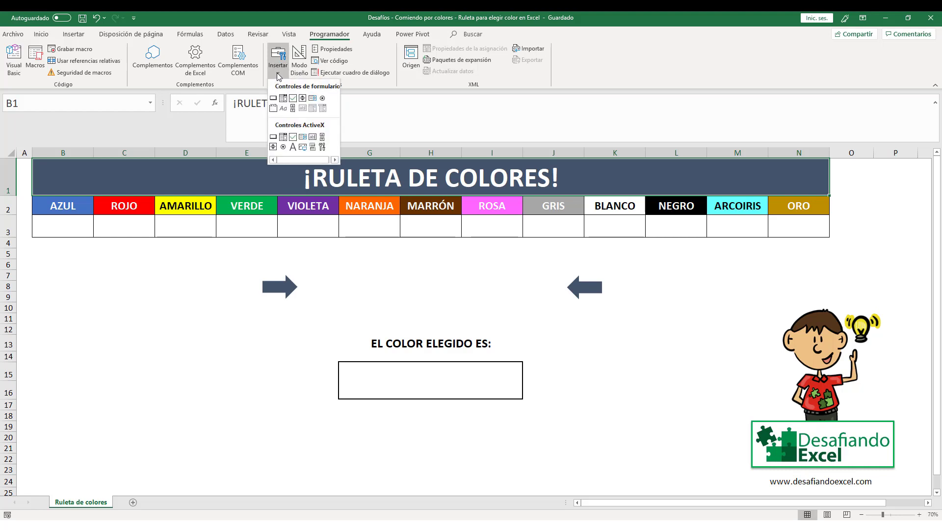
{"action": "left_click", "coordinate": [273, 99]}
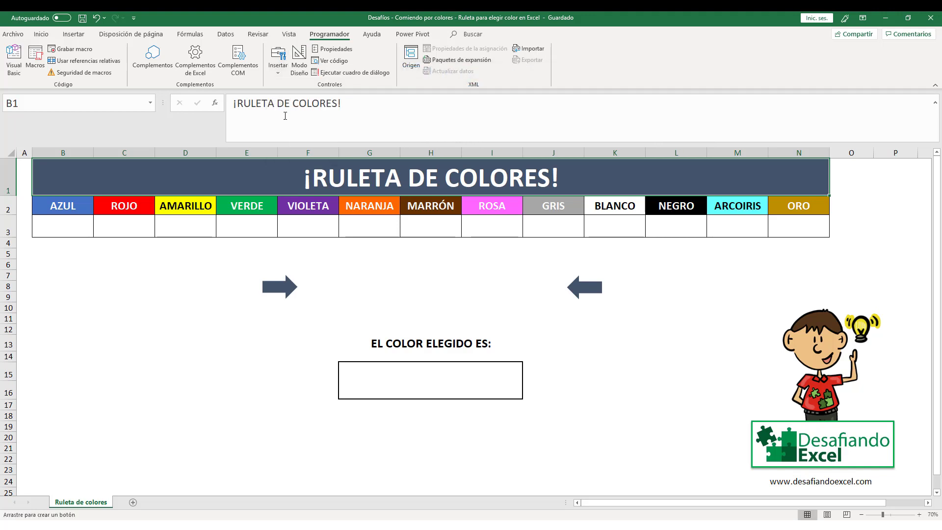
{"action": "left_click_drag", "start_coordinate": [318, 267], "coordinate": [544, 310]}
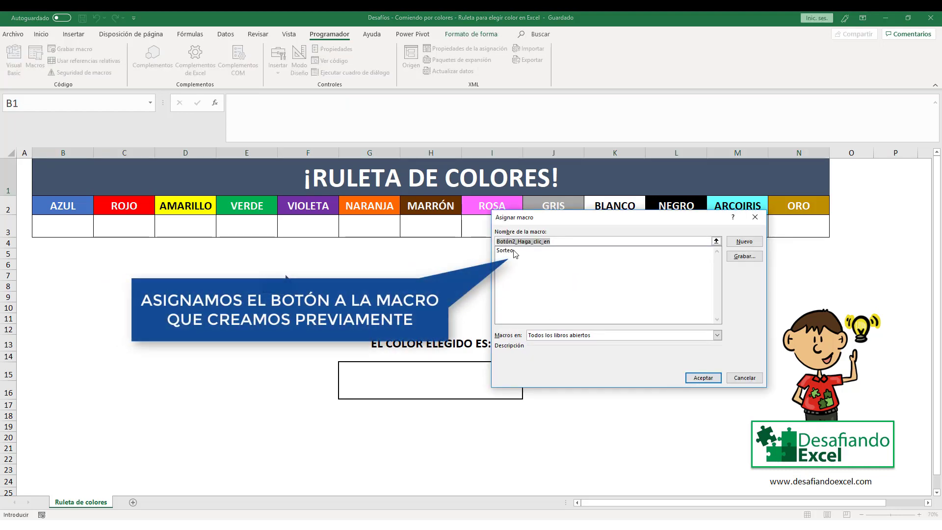
{"action": "left_click", "coordinate": [514, 250]}
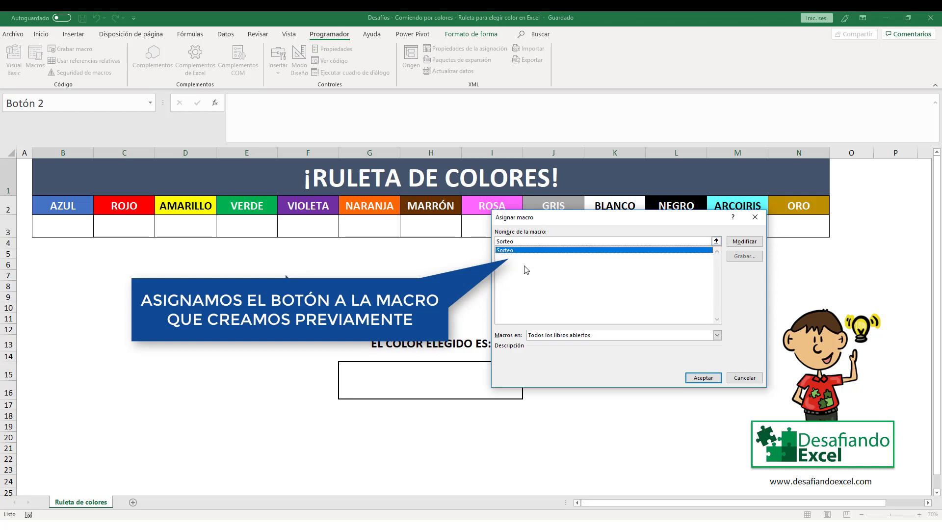
{"action": "left_click", "coordinate": [702, 377]}
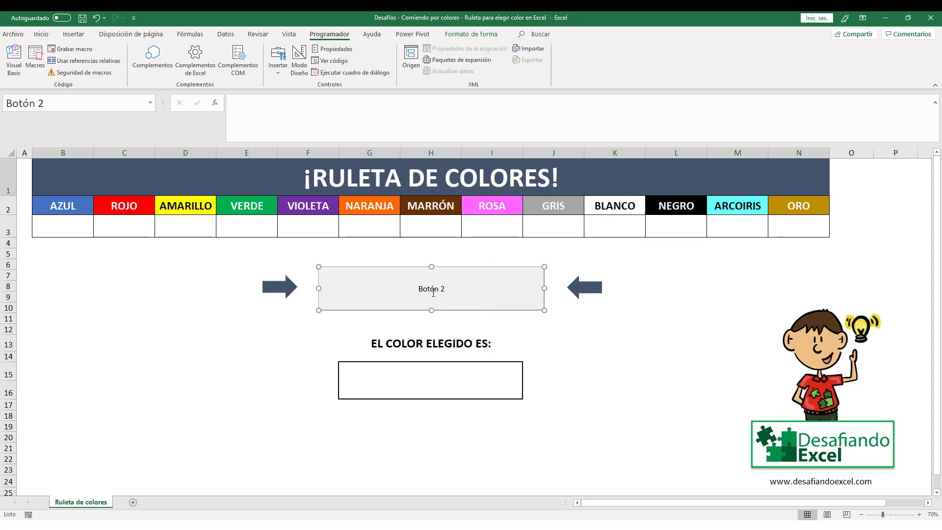
- Replace the button label Botón 2 with the text ¡TIRAR!
{"action": "left_click", "coordinate": [431, 289]}
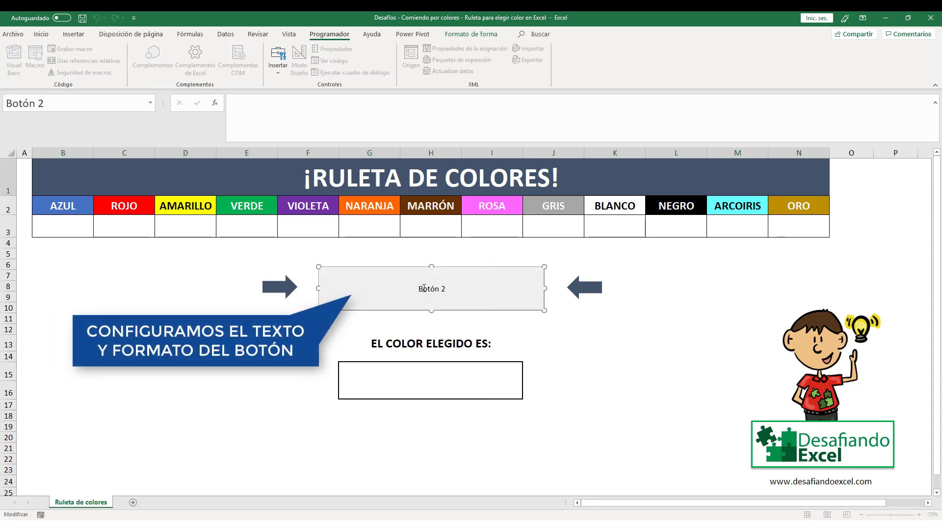
{"action": "key", "text": "BackSpace"}
{"action": "key", "text": "BackSpace"}
{"action": "key", "text": "BackSpace"}
{"action": "type", "text": "¡TIRA"}
{"action": "type", "text": "R"}
- Format the ¡TIRAR! label as bold 48-point text
{"action": "key", "text": "ctrl+a"}
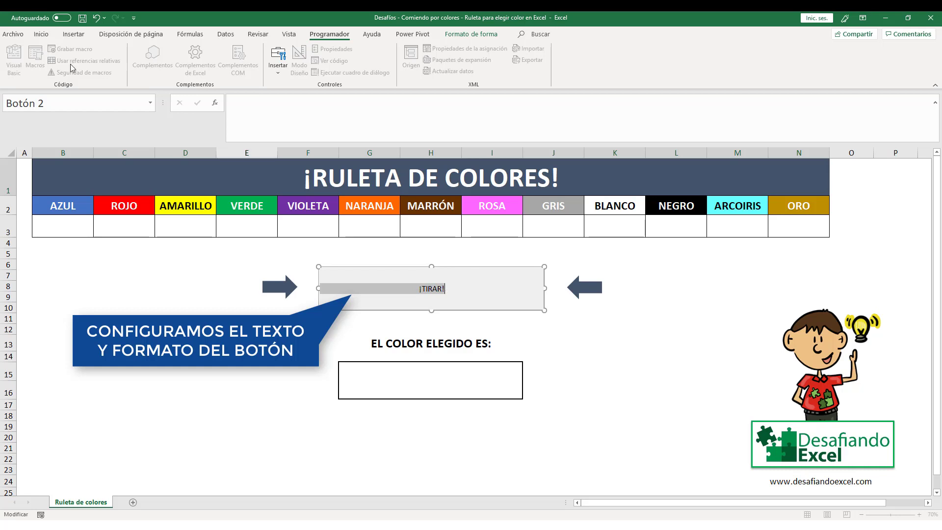
{"action": "left_click", "coordinate": [42, 35]}
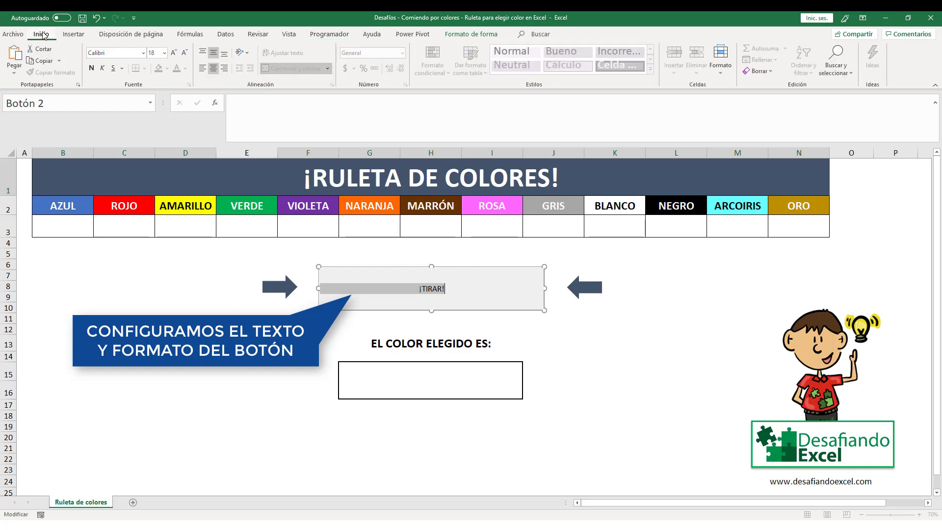
{"action": "left_click", "coordinate": [173, 56]}
{"action": "left_click", "coordinate": [174, 56]}
{"action": "left_click", "coordinate": [173, 55]}
{"action": "left_click", "coordinate": [174, 53]}
{"action": "left_click", "coordinate": [173, 53]}
{"action": "left_click", "coordinate": [173, 53]}
{"action": "left_click", "coordinate": [174, 53]}
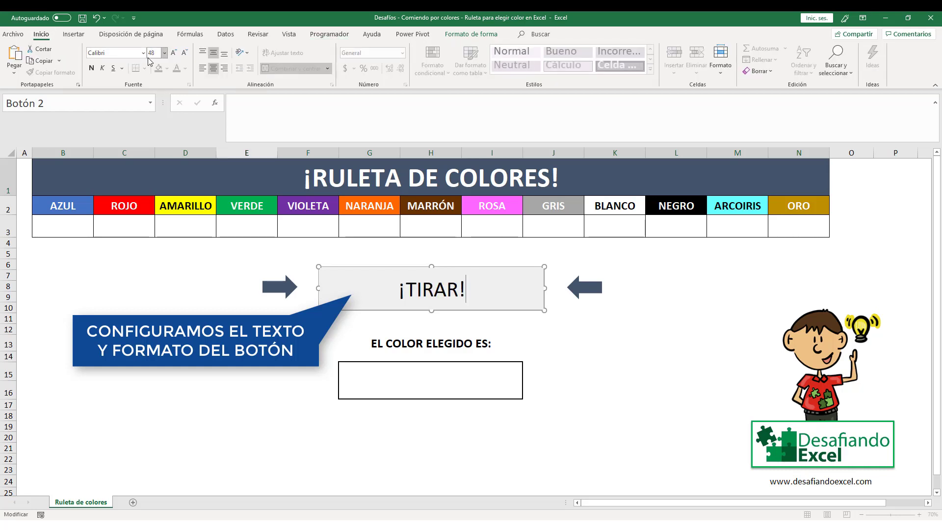
{"action": "left_click", "coordinate": [91, 69]}
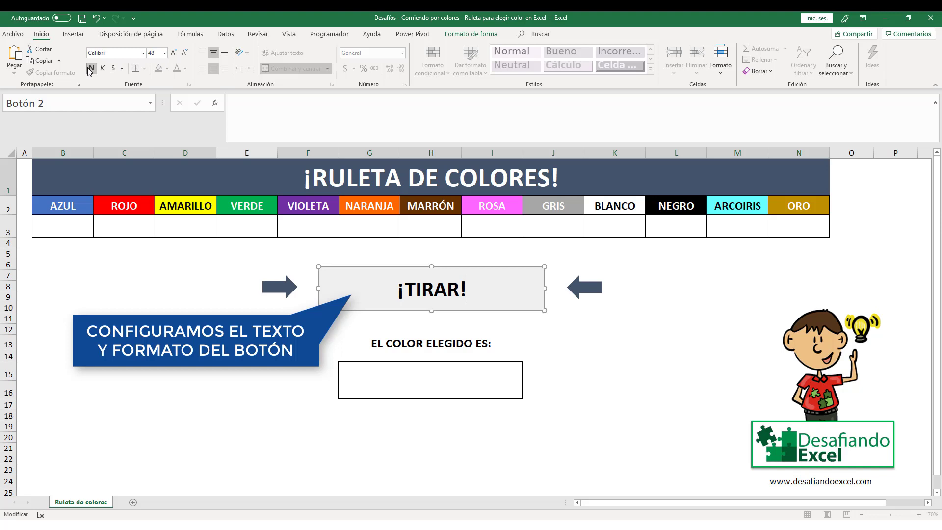
{"action": "left_click", "coordinate": [185, 52]}
{"action": "left_click", "coordinate": [173, 52]}
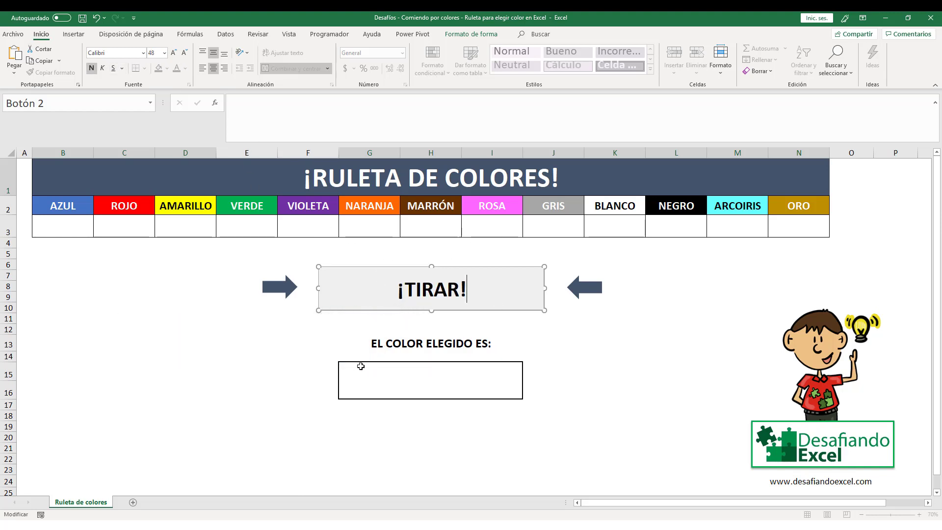
{"action": "left_click", "coordinate": [422, 374]}
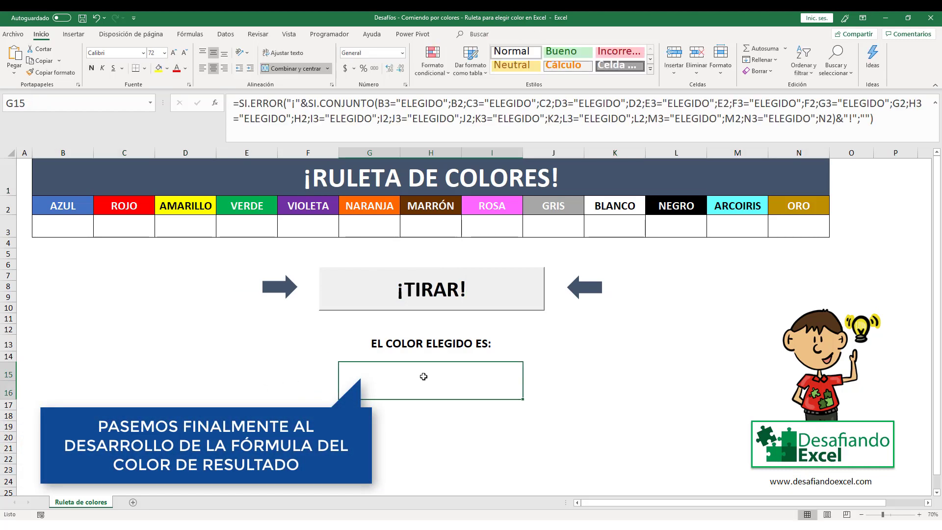
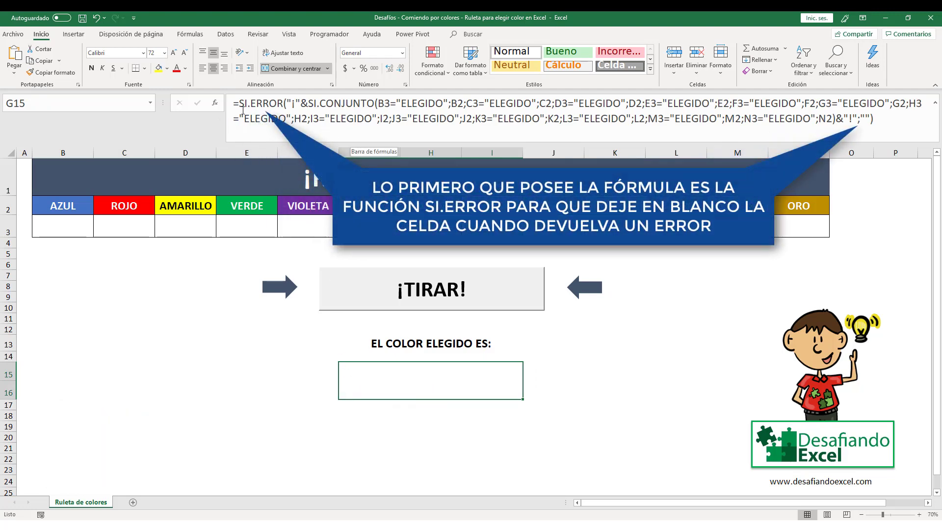
- Edit the G15 formula and select the final "" fallback argument of SI.ERROR
{"action": "double_click", "coordinate": [242, 103]}
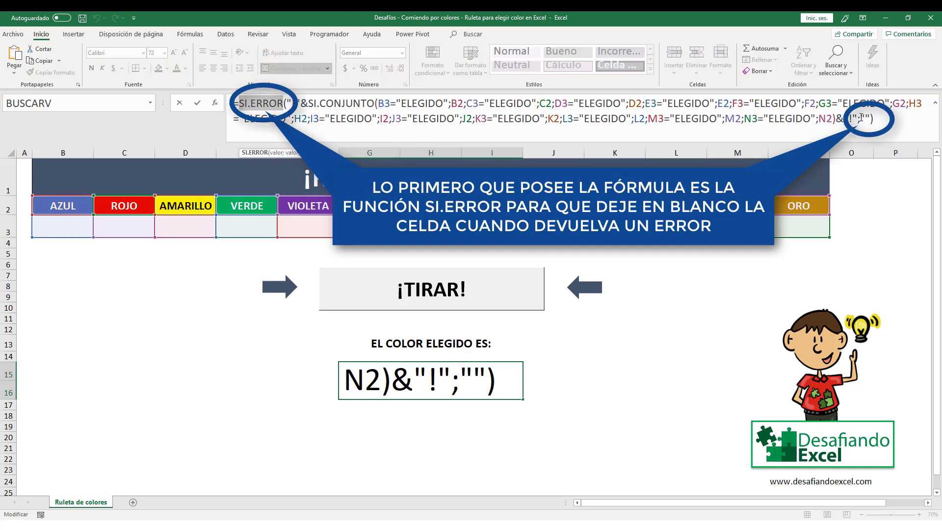
{"action": "left_click_drag", "start_coordinate": [860, 118], "coordinate": [873, 118]}
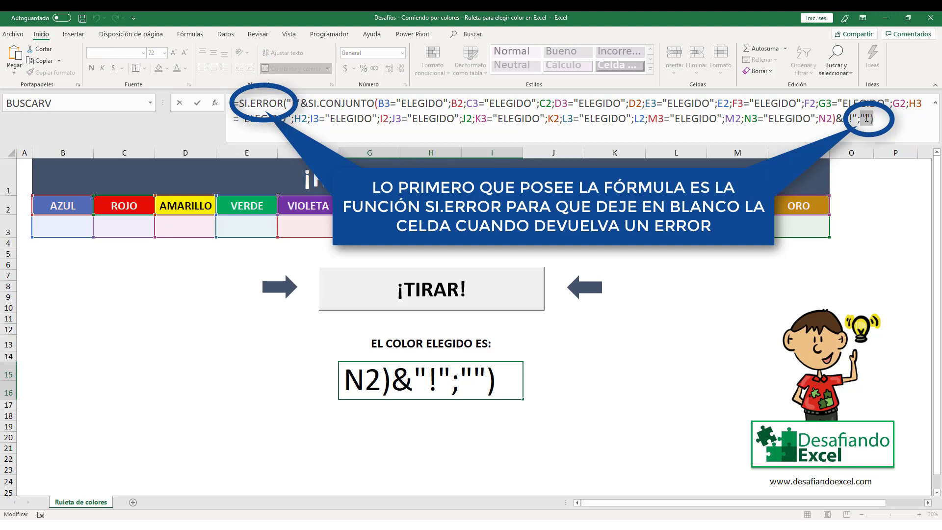
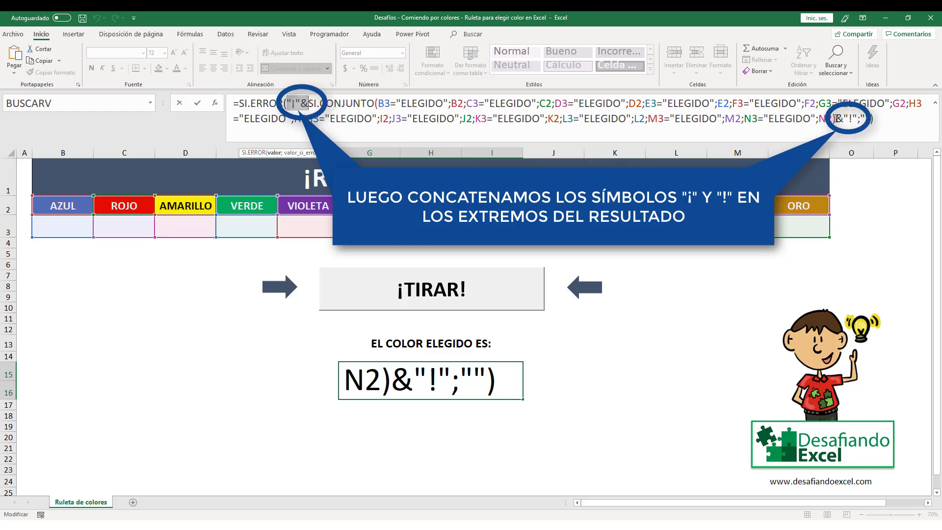
- Highlight the G15 formula's closing "!", the SI.CONJUNTO call and the first B3="ELEGIDO";B2 test
{"action": "left_click_drag", "start_coordinate": [835, 118], "coordinate": [857, 117]}
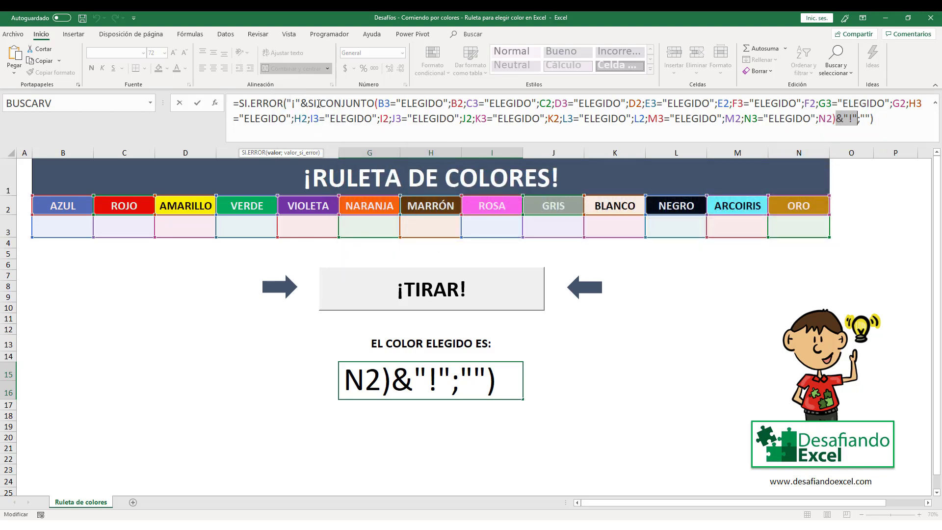
{"action": "left_click_drag", "start_coordinate": [309, 103], "coordinate": [374, 101]}
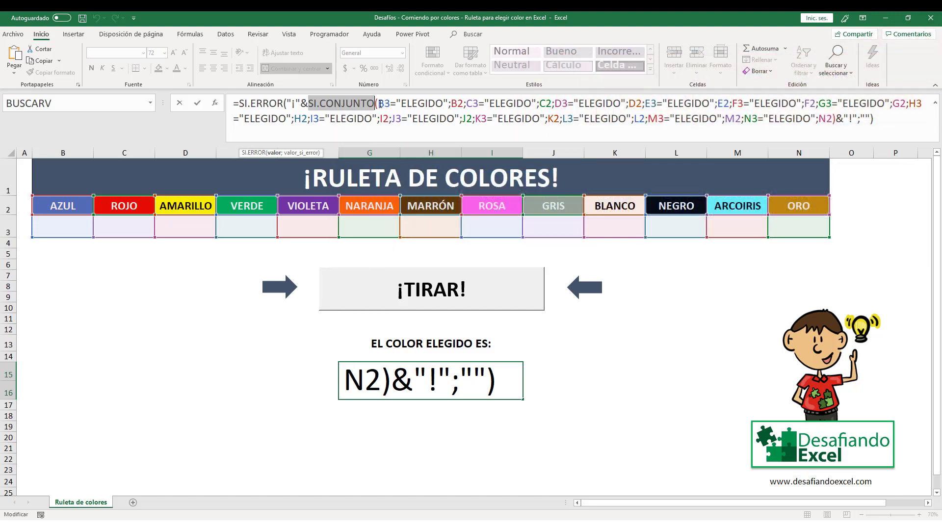
{"action": "left_click_drag", "start_coordinate": [379, 104], "coordinate": [463, 104]}
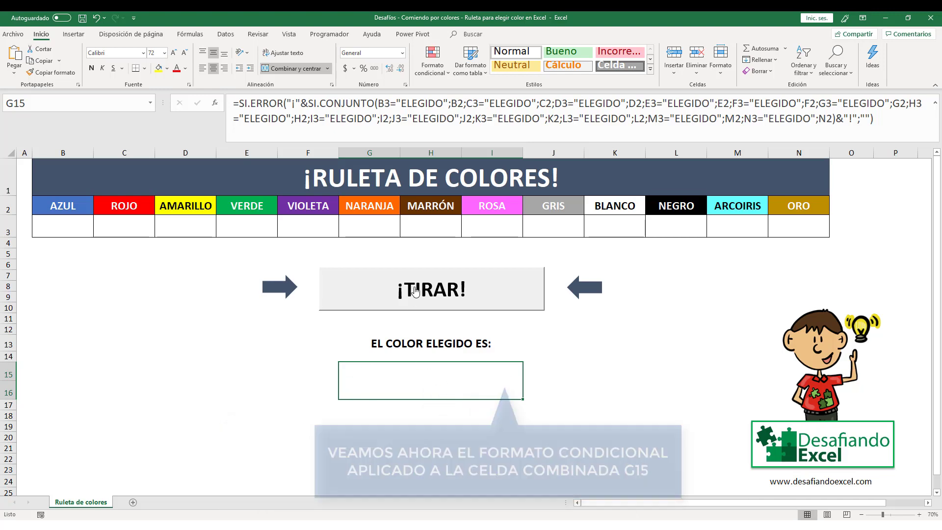
{"action": "left_click", "coordinate": [433, 63]}
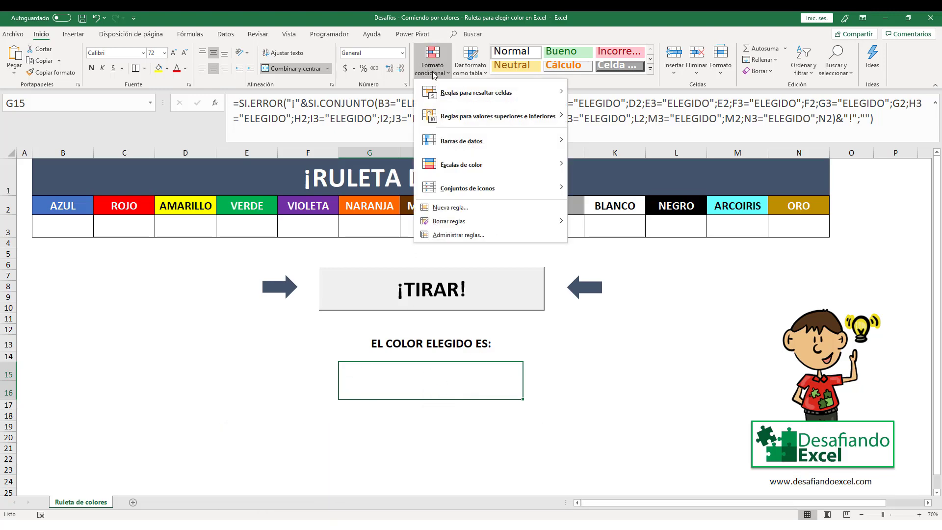
{"action": "left_click", "coordinate": [484, 238]}
{"action": "left_click_drag", "start_coordinate": [567, 254], "coordinate": [617, 208]}
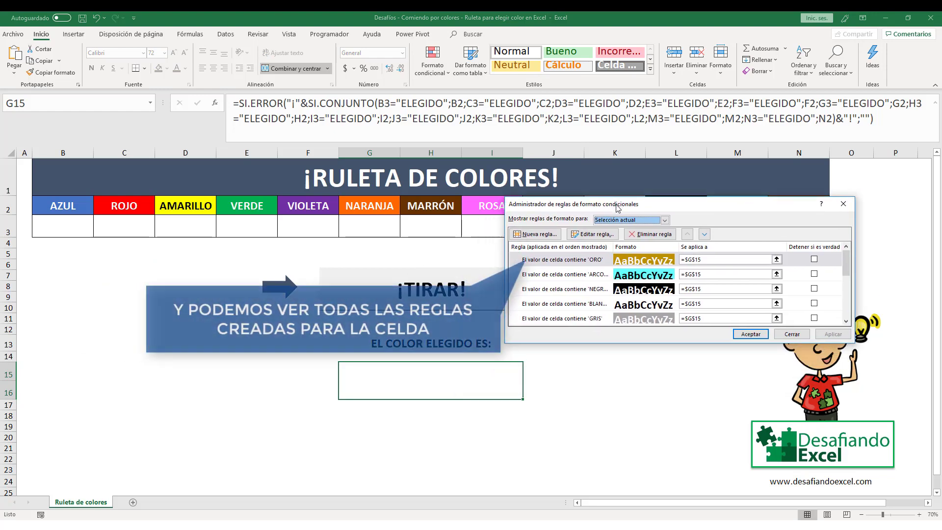
{"action": "left_click_drag", "start_coordinate": [847, 261], "coordinate": [852, 312]}
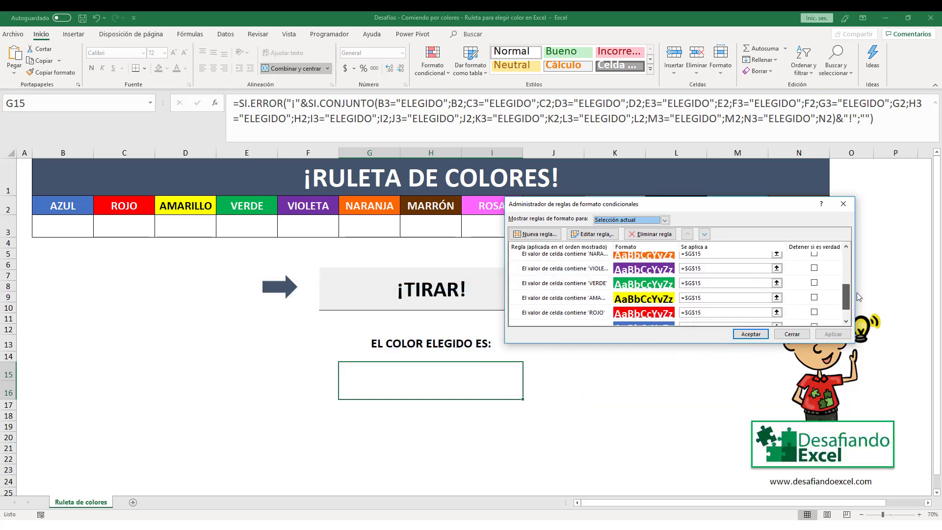
{"action": "left_click_drag", "start_coordinate": [856, 292], "coordinate": [862, 260]}
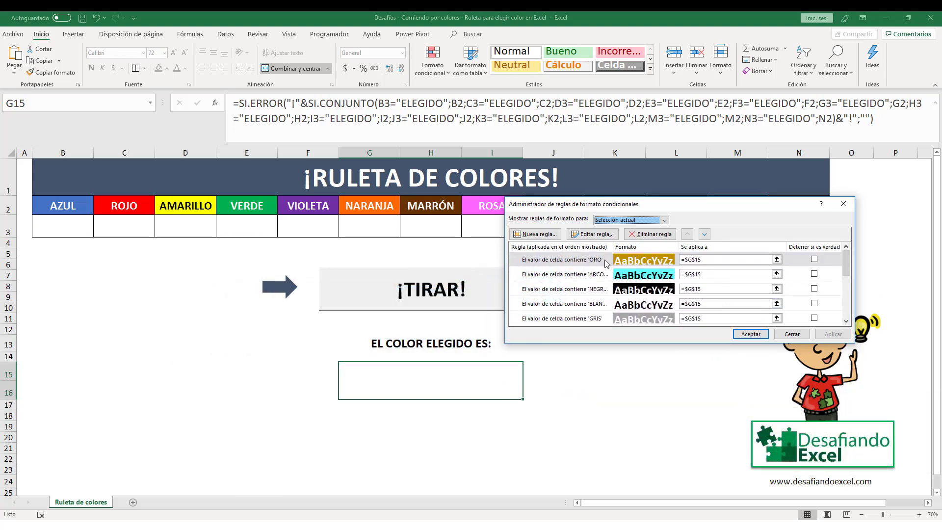
{"action": "double_click", "coordinate": [588, 260]}
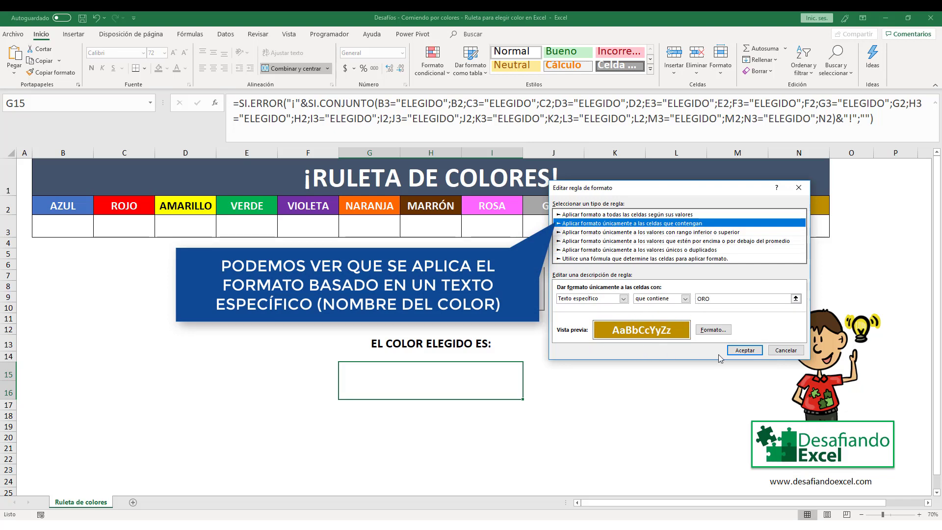
{"action": "left_click", "coordinate": [746, 351]}
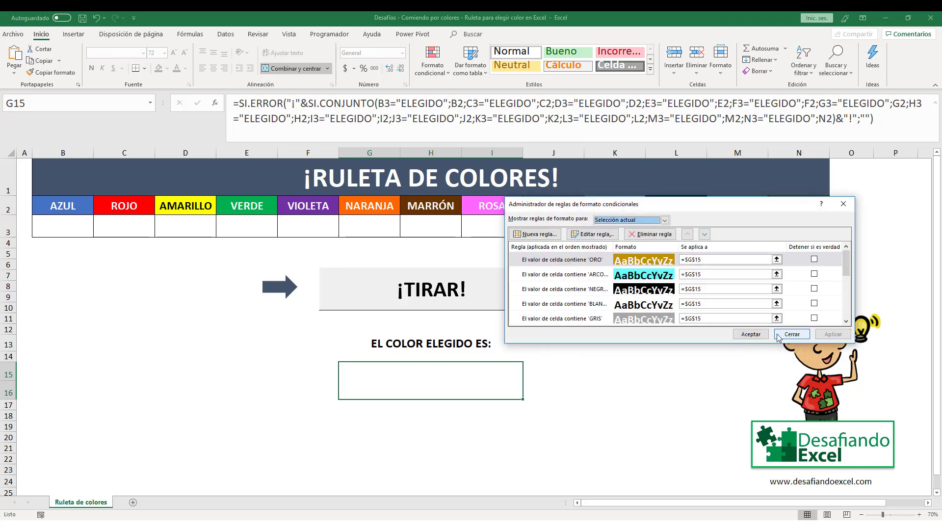
{"action": "left_click", "coordinate": [750, 335]}
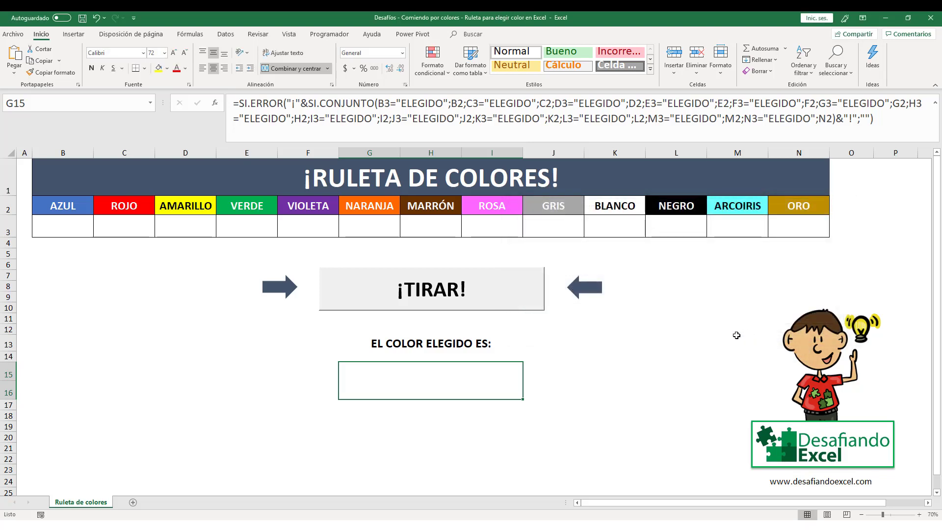
- Spin the ¡TIRAR! roulette three times, getting colours such as ¡GRIS! and ¡MARRÓN! in G15
{"action": "left_click", "coordinate": [432, 408]}
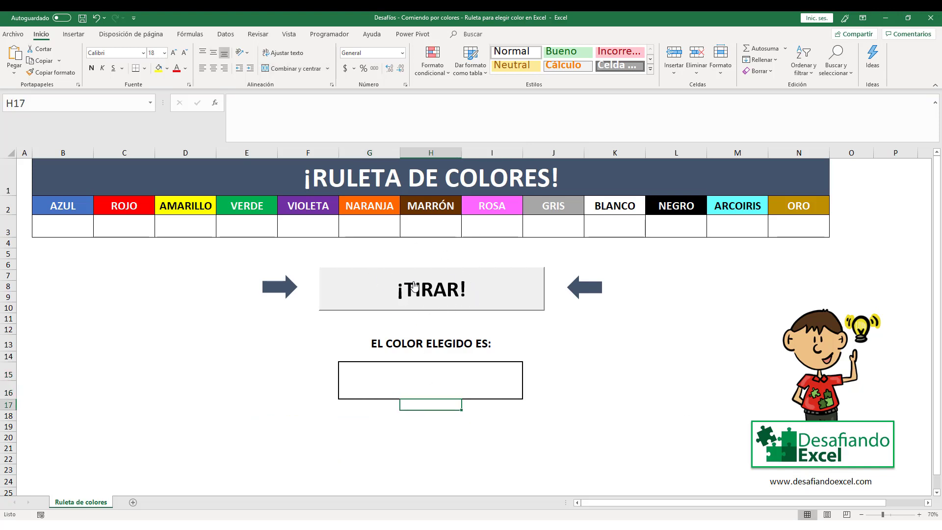
{"action": "left_click", "coordinate": [438, 289]}
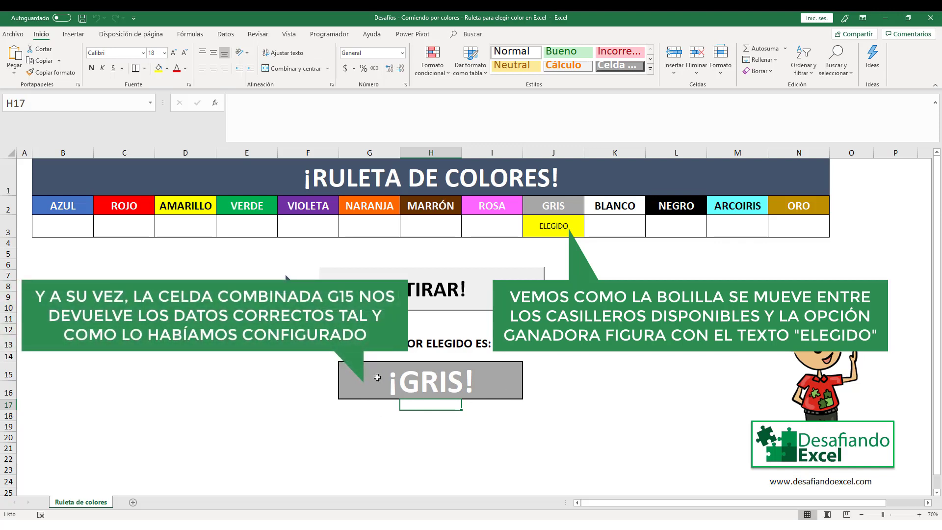
{"action": "left_click", "coordinate": [428, 422]}
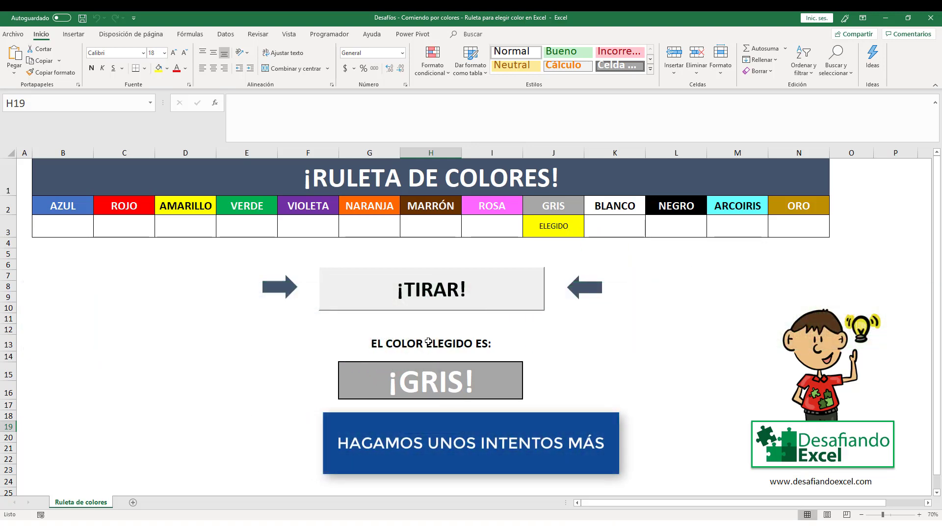
{"action": "left_click", "coordinate": [426, 289]}
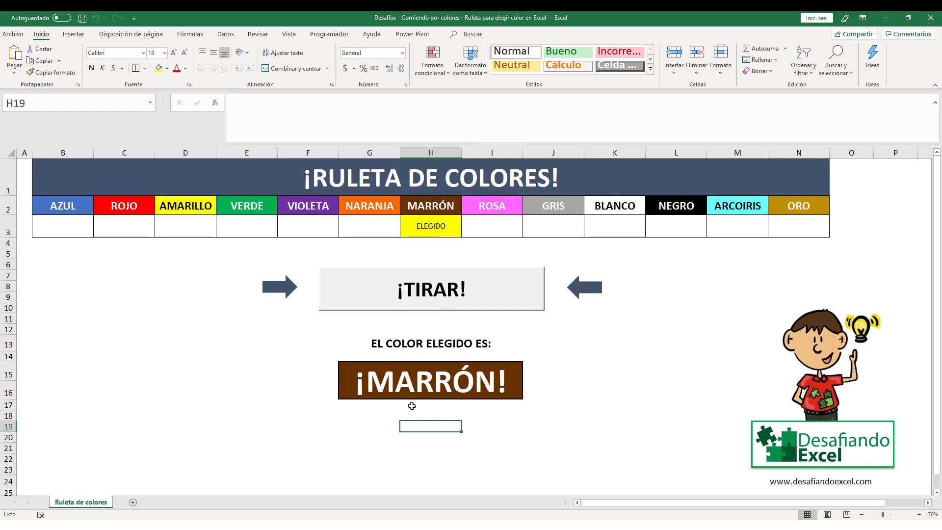
{"action": "left_click", "coordinate": [431, 291]}
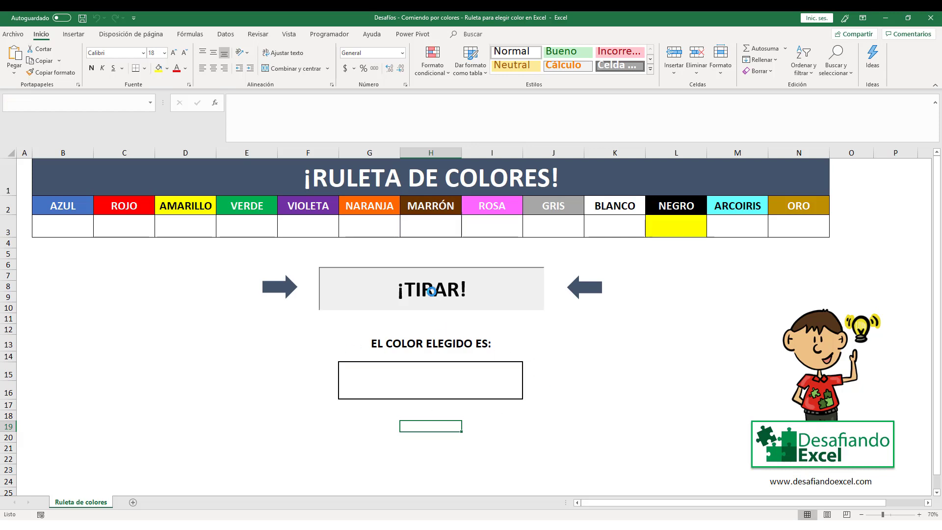